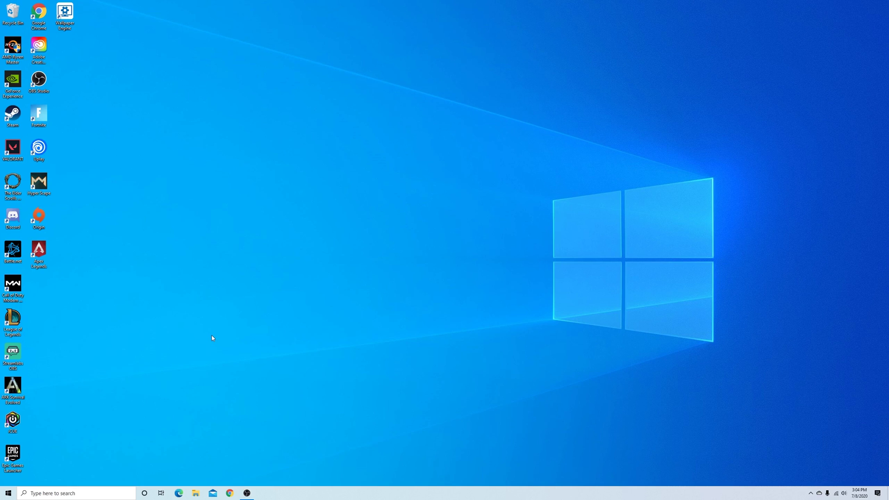
# Go from the Start menu into Settings and open the Devices page (Bluetooth & other devices).
pyautogui.click(8, 495)
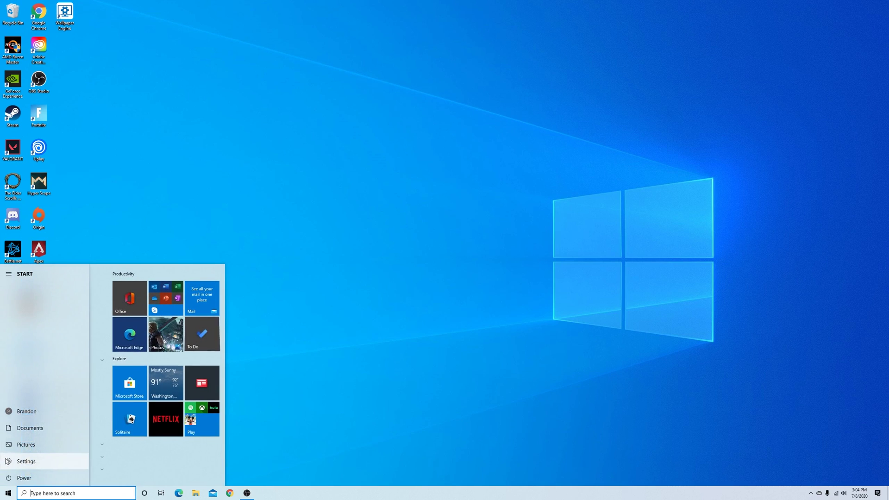
pyautogui.click(9, 459)
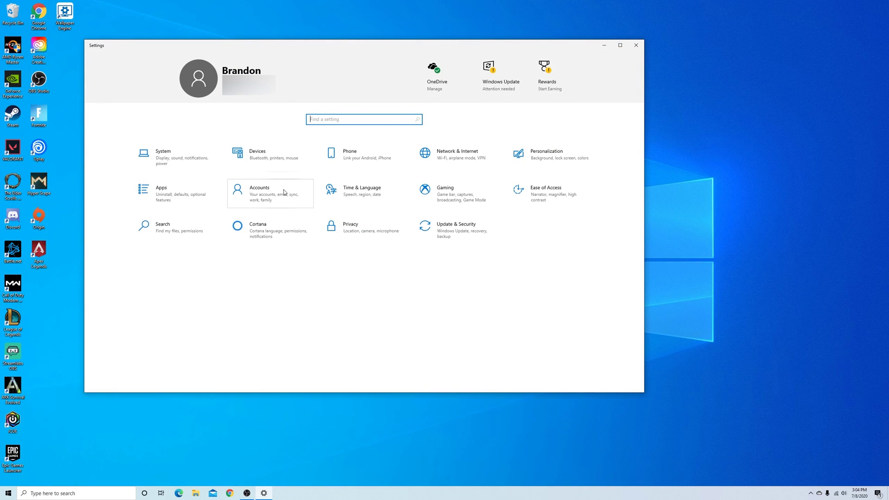
pyautogui.click(286, 166)
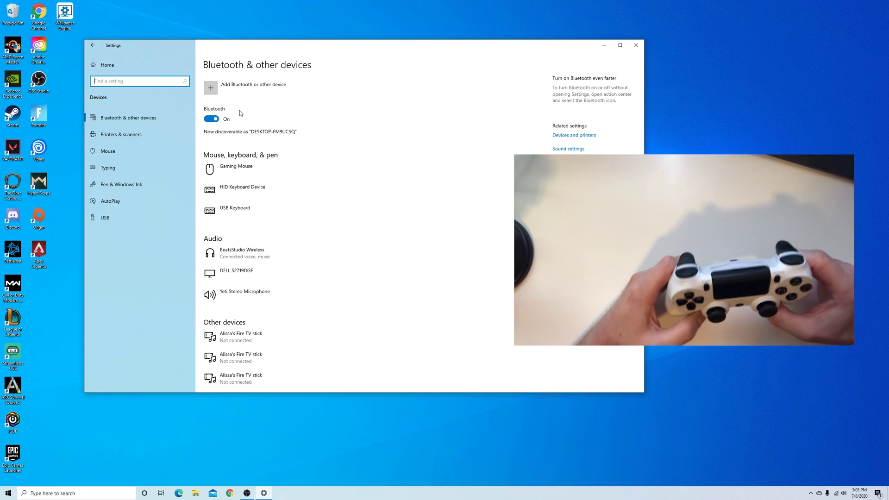
# Add a Bluetooth device and pair the Wireless Controller.
pyautogui.click(212, 88)
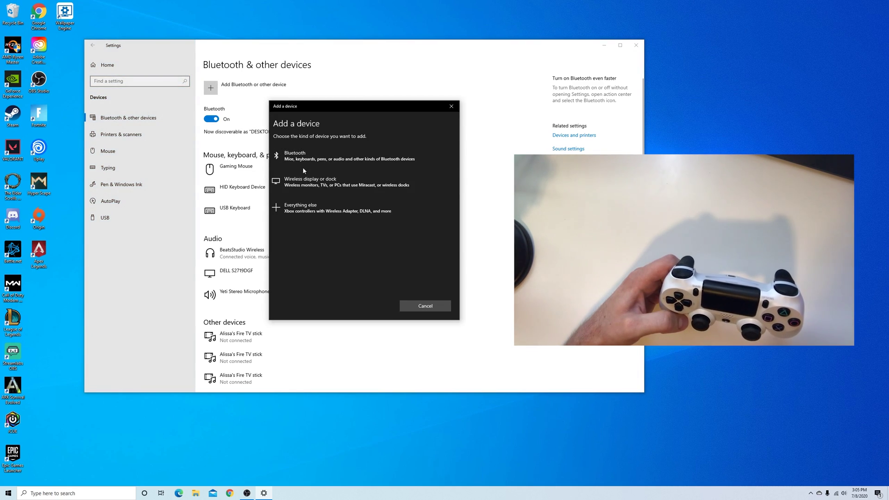
pyautogui.click(294, 158)
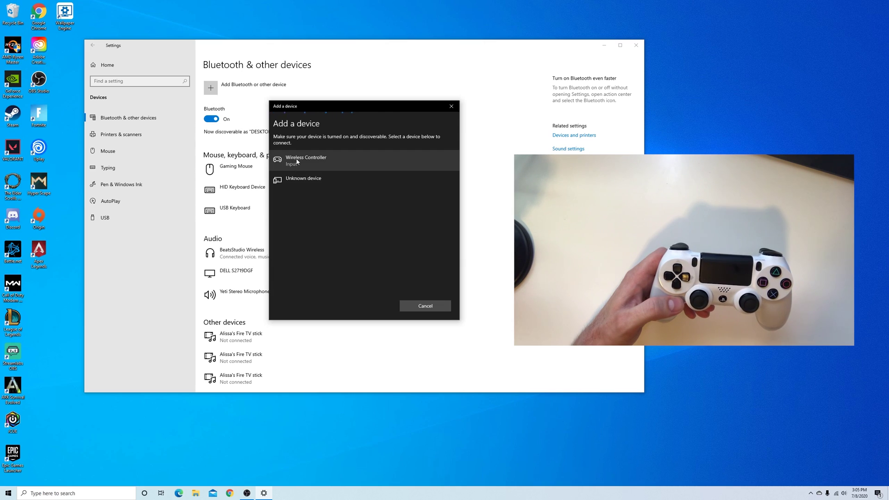
pyautogui.click(297, 163)
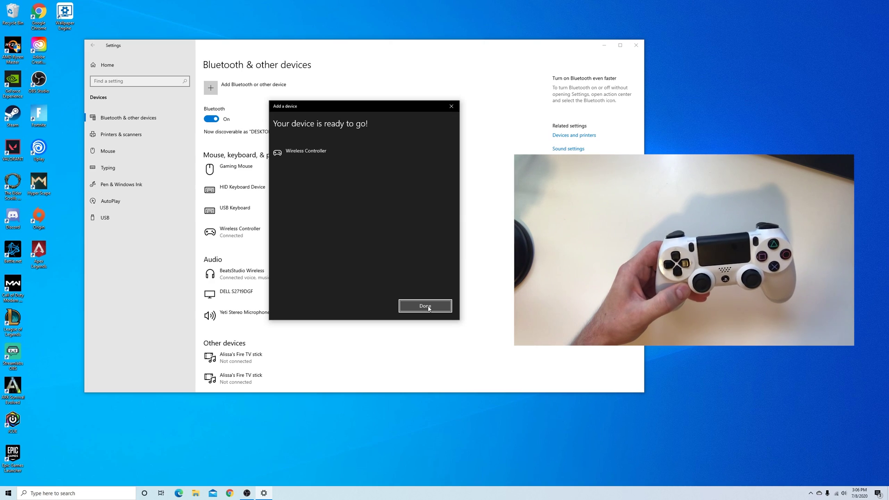
pyautogui.click(427, 306)
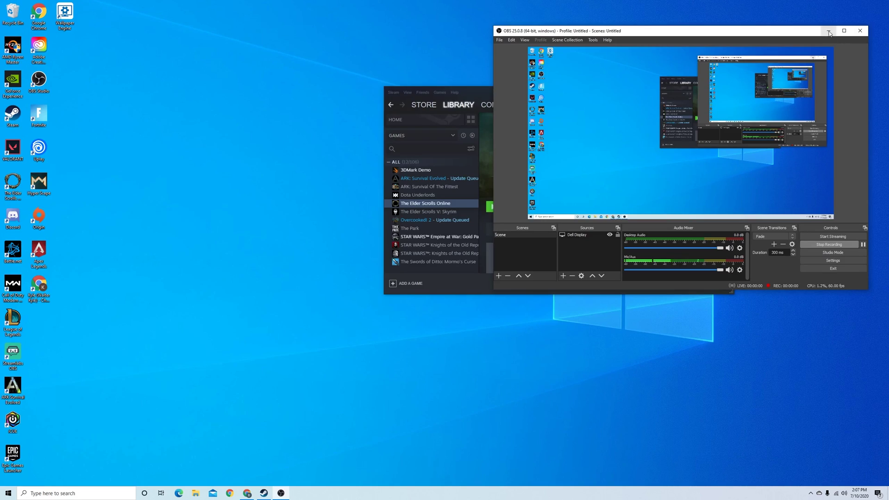
# Minimize the recording software and the Steam library, then restore Steam from the taskbar.
pyautogui.click(828, 32)
pyautogui.click(712, 94)
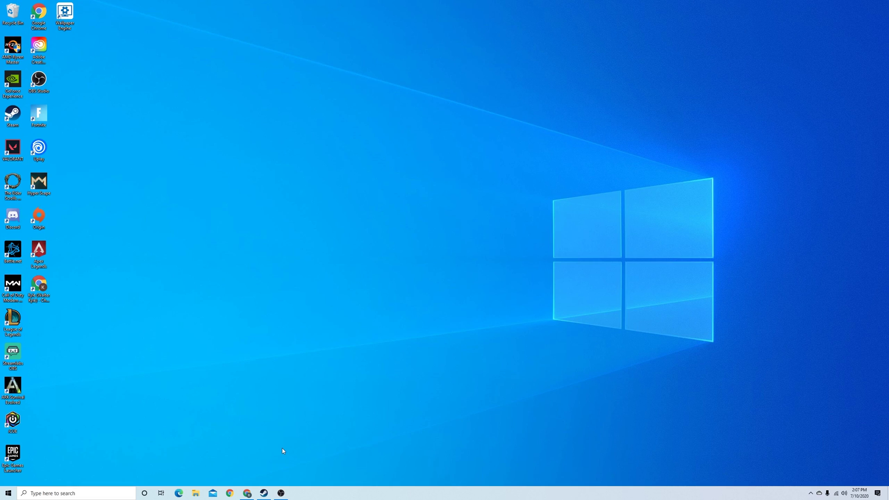
pyautogui.click(264, 494)
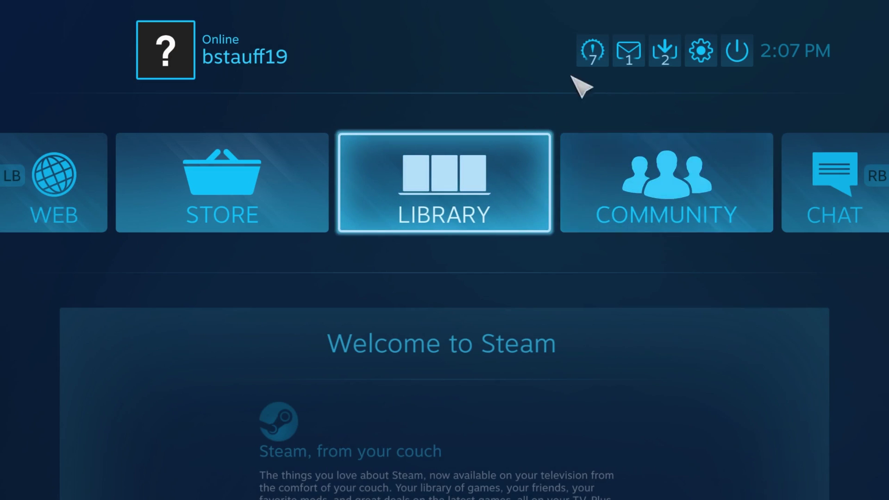
# Open Big Picture Controller Settings and select the detected PlayStation 4 Controller.
pyautogui.click(707, 52)
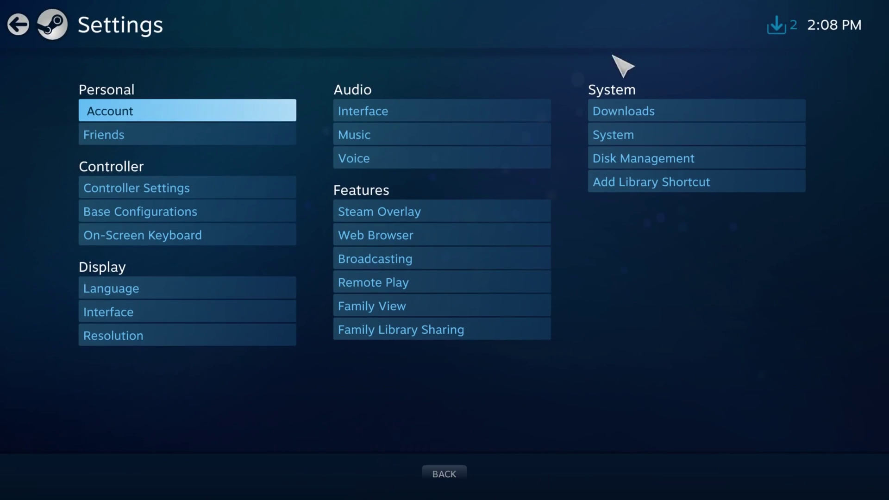
pyautogui.click(145, 195)
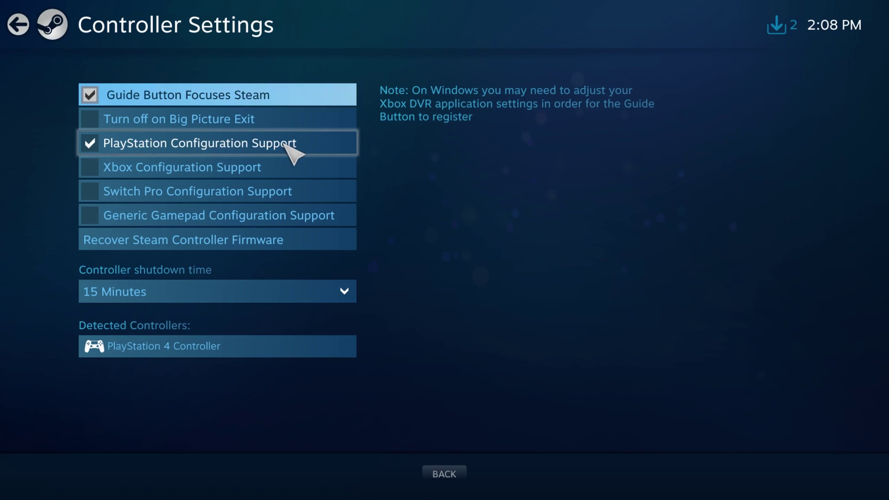
pyautogui.click(199, 347)
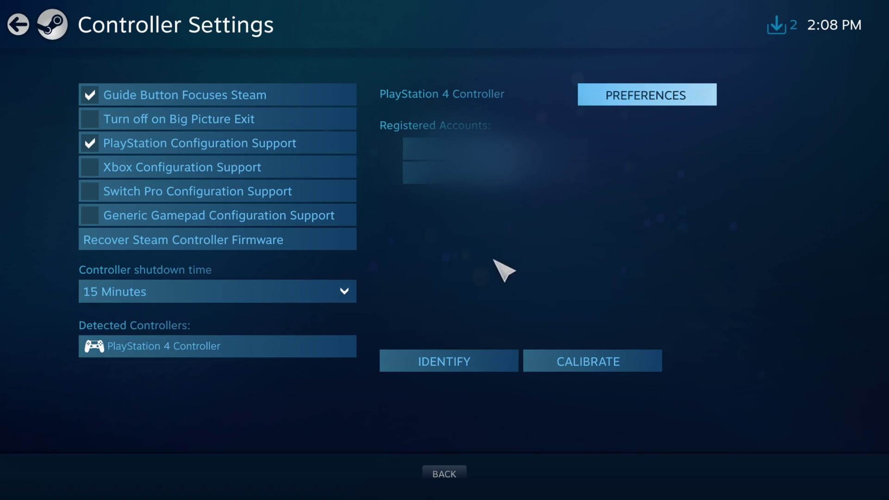
# Keep the PS4 controller's rumble On and save its light colour as purple-blue.
pyautogui.click(618, 95)
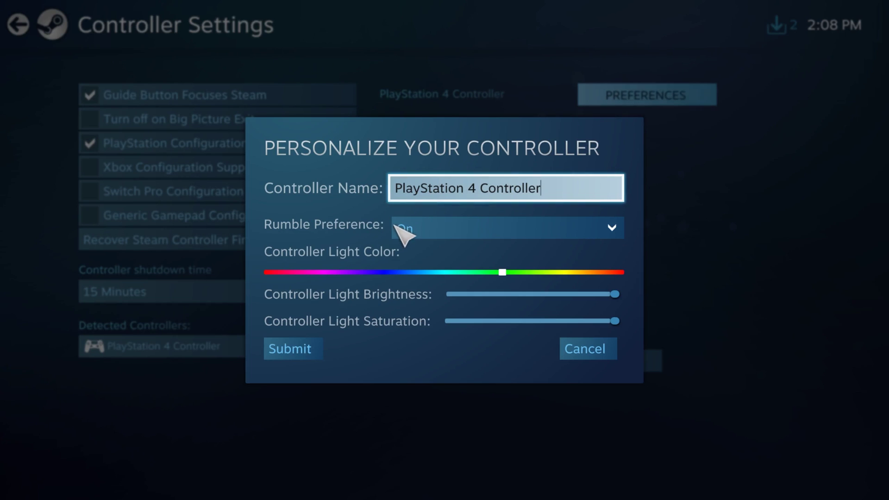
pyautogui.click(475, 232)
pyautogui.click(472, 232)
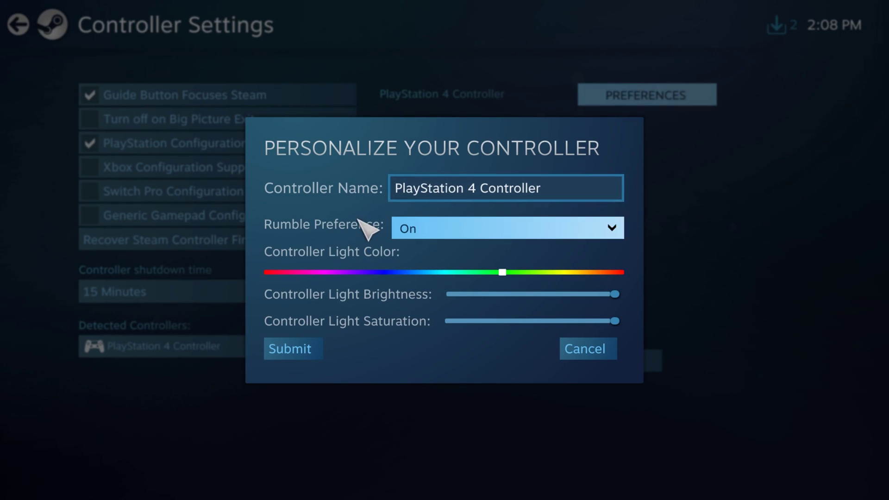
pyautogui.click(324, 273)
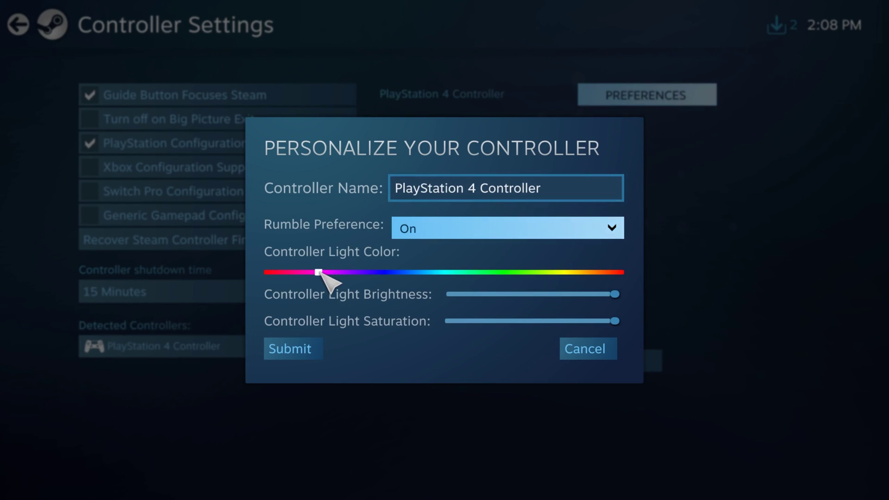
pyautogui.press('Right')
pyautogui.press('Right')
pyautogui.press('Right')
pyautogui.press('Right')
pyautogui.press('Right')
pyautogui.press('Right')
pyautogui.press('Right')
pyautogui.press('Right')
pyautogui.press('Right')
pyautogui.press('Right')
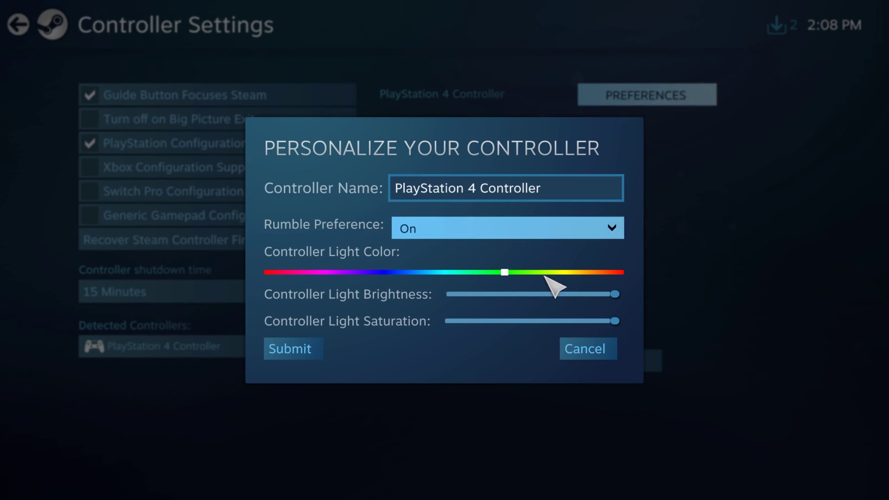
pyautogui.moveTo(526, 273); pyautogui.dragTo(339, 273)
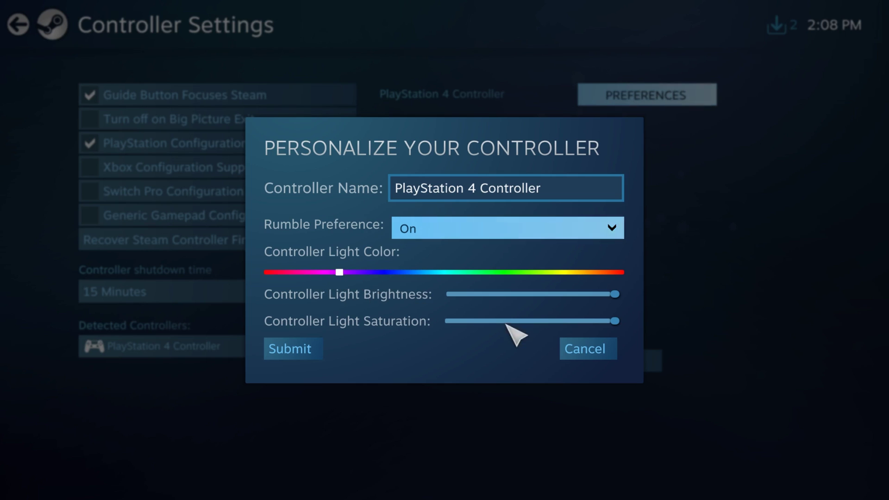
pyautogui.click(307, 350)
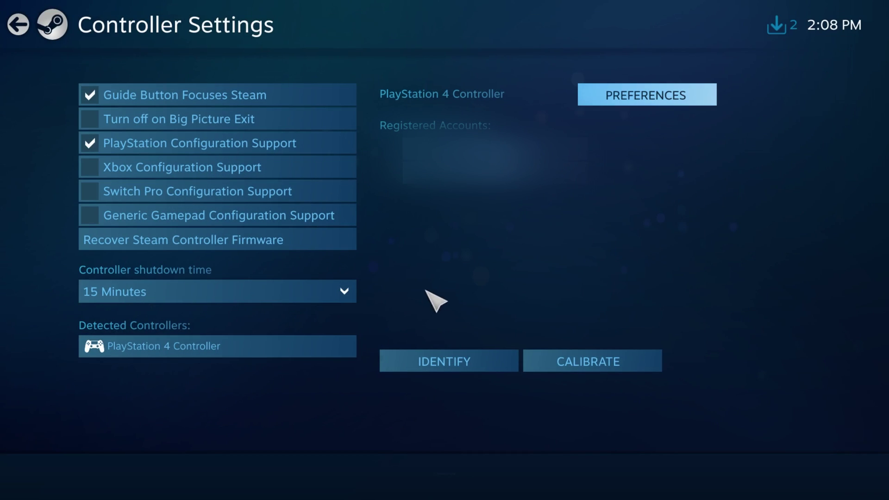
# Return to the Big Picture home screen and navigate the tiles with the controller to open Library.
pyautogui.click(18, 25)
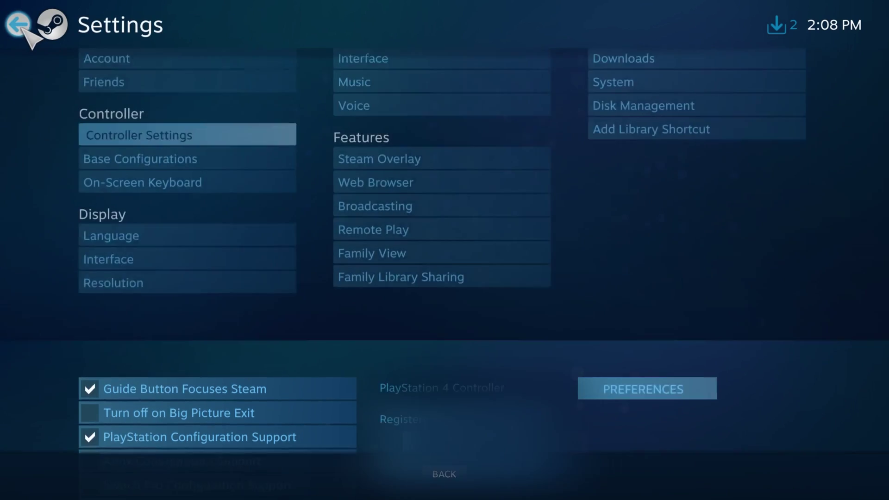
pyautogui.click(18, 25)
pyautogui.press('Right')
pyautogui.press('Down')
pyautogui.press('Down')
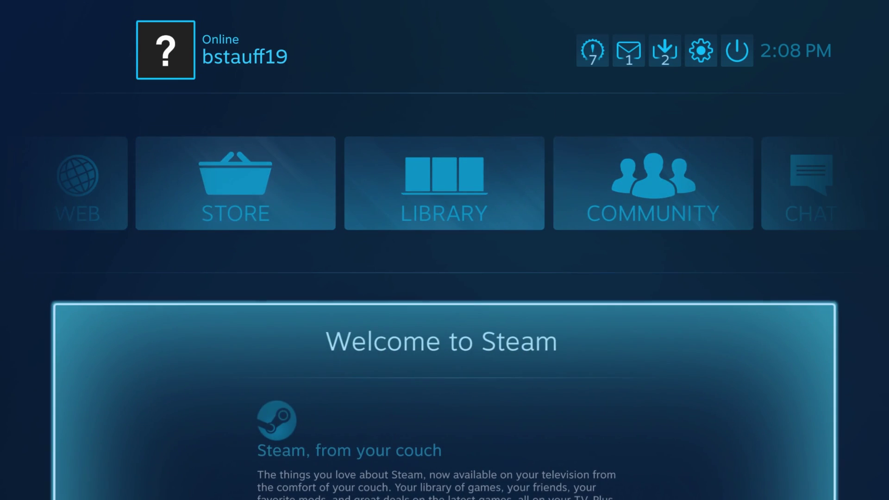
pyautogui.press('Up')
pyautogui.press('Right')
pyautogui.press('Left')
pyautogui.press('Left')
pyautogui.press('Left')
pyautogui.press('Left')
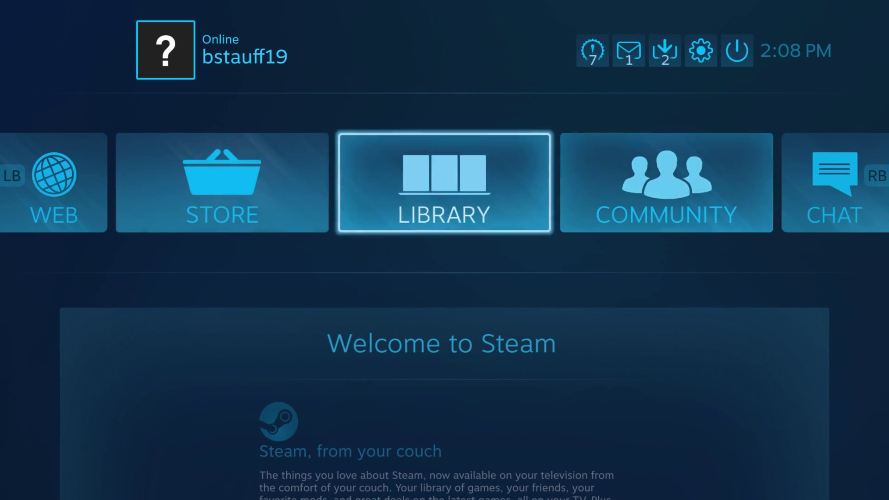
pyautogui.press('Right')
pyautogui.press('Right')
pyautogui.press('Right')
pyautogui.press('Right')
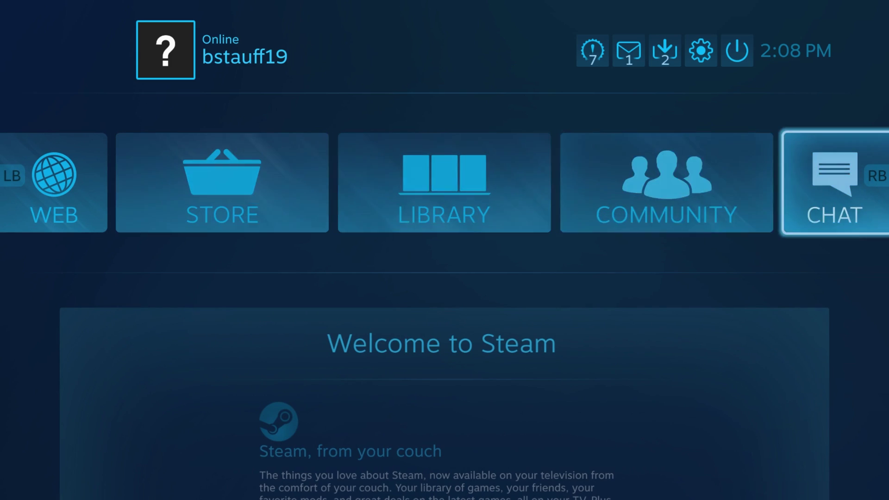
pyautogui.press('Left')
pyautogui.press('Left')
pyautogui.press('Return')
# Browse the Library rows, ending on The Elder Scrolls Online tile.
pyautogui.press('Right')
pyautogui.press('Right')
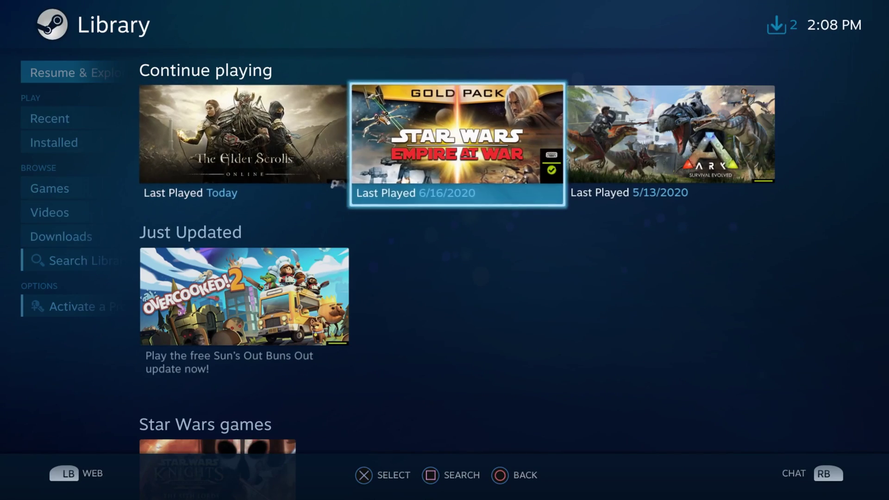
pyautogui.press('Down')
pyautogui.press('Down')
pyautogui.press('Down')
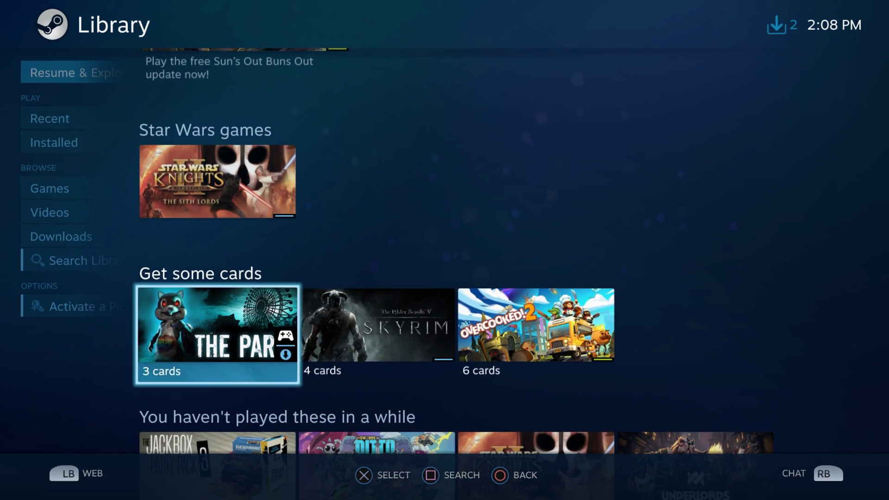
pyautogui.press('Right')
pyautogui.press('Right')
pyautogui.press('Down')
pyautogui.press('Right')
pyautogui.press('Left')
pyautogui.press('Left')
pyautogui.press('Left')
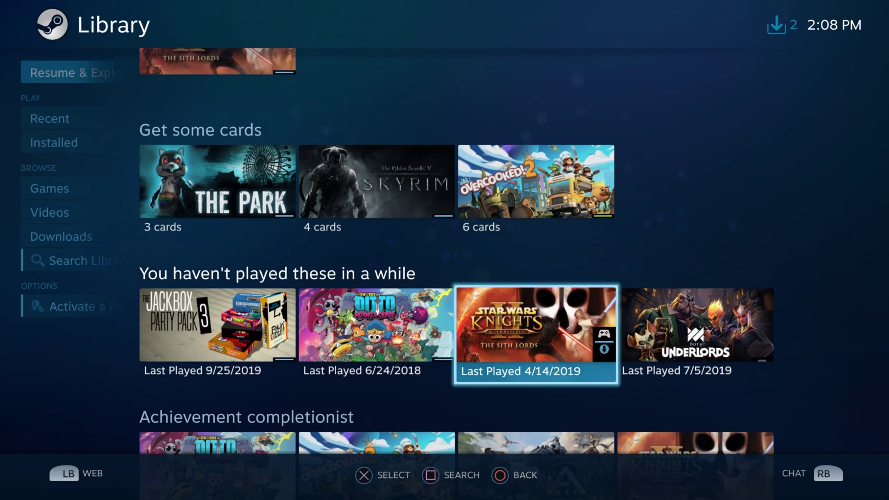
pyautogui.press('Up')
pyautogui.press('Up')
pyautogui.press('Up')
pyautogui.press('Up')
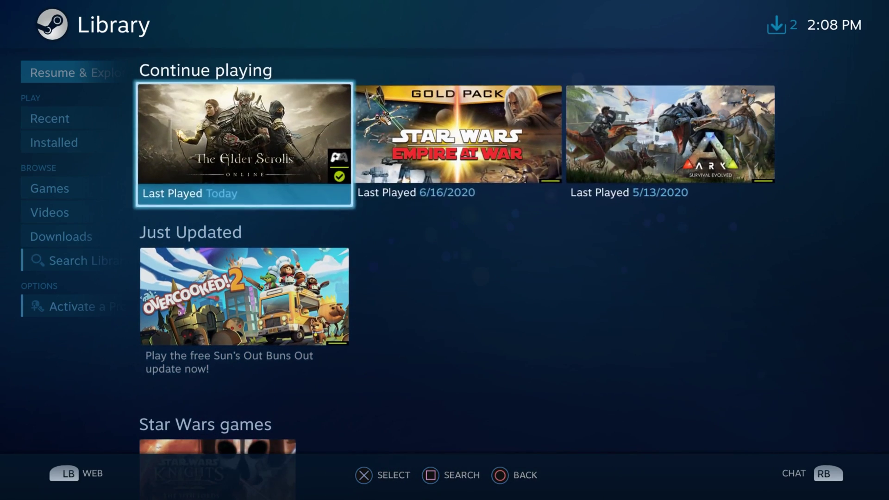
pyautogui.press('Right')
pyautogui.press('Right')
pyautogui.press('Left')
pyautogui.press('Down')
pyautogui.press('Up')
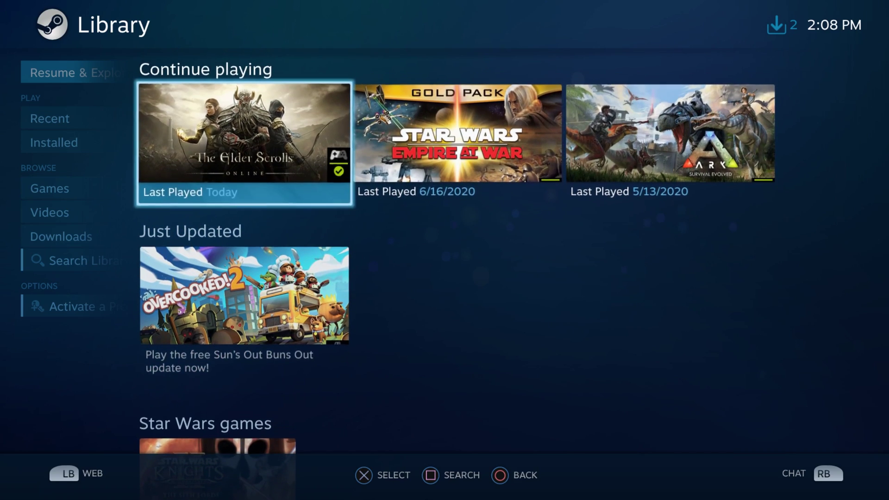
pyautogui.press('Right')
pyautogui.press('Left')
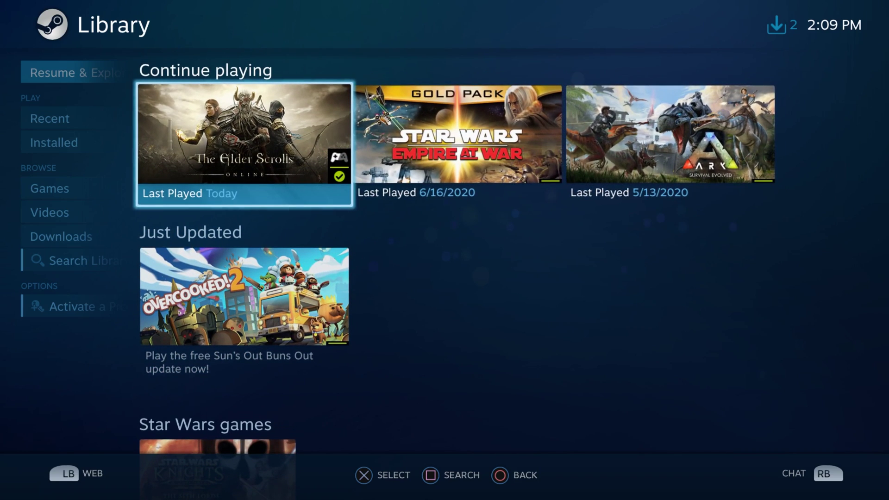